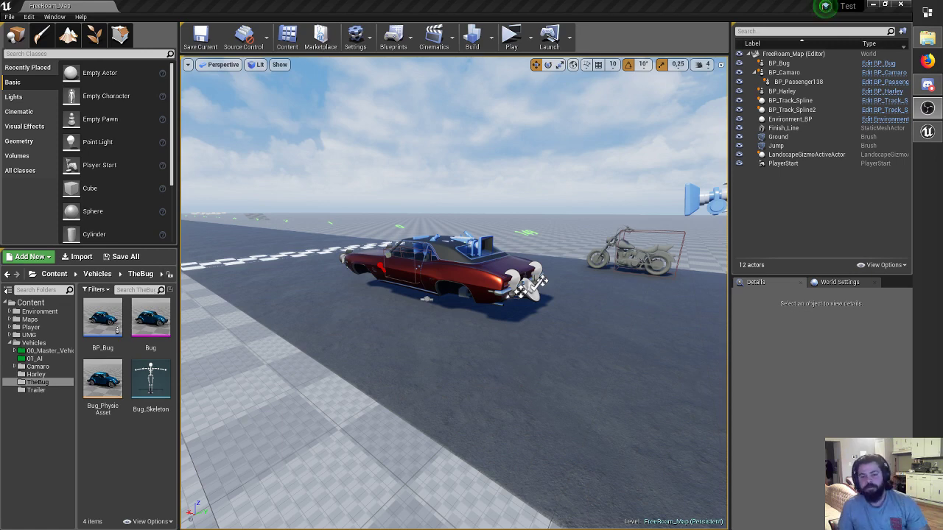
Open the DefaultRace_Map level from the Content/Maps folder.
right_drag(454, 295, 454, 284)
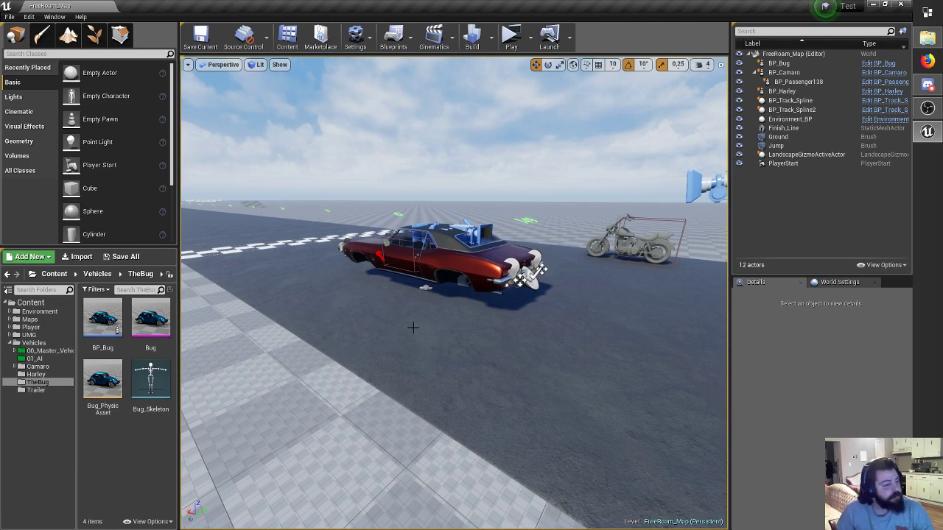
right_drag(413, 327, 413, 327)
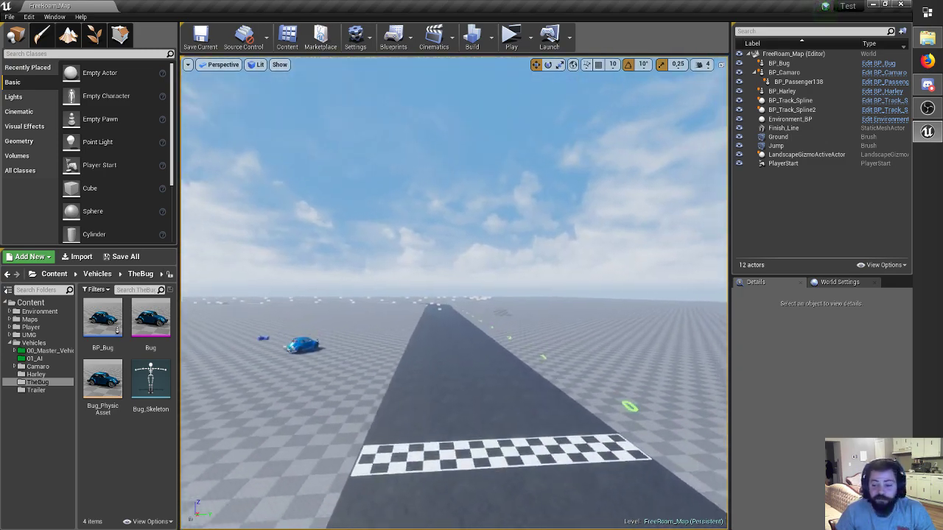
right_drag(479, 345, 479, 345)
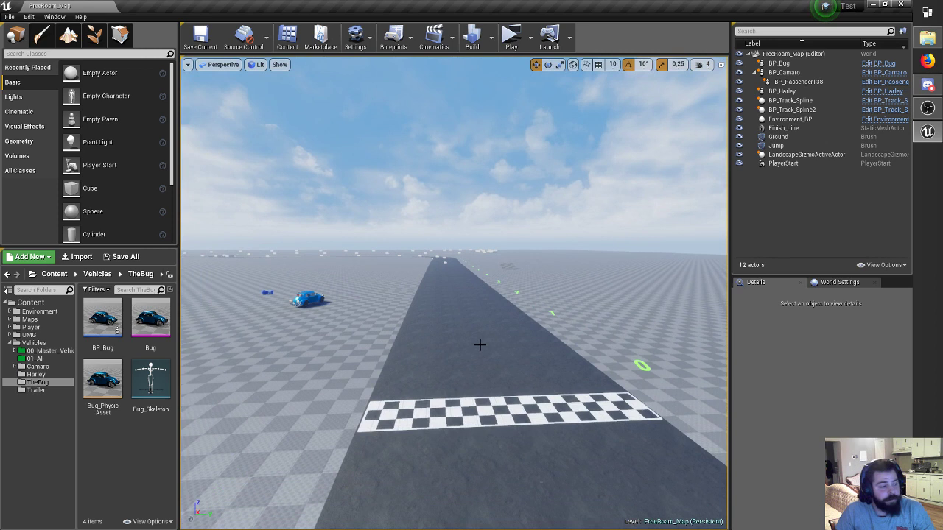
click(30, 319)
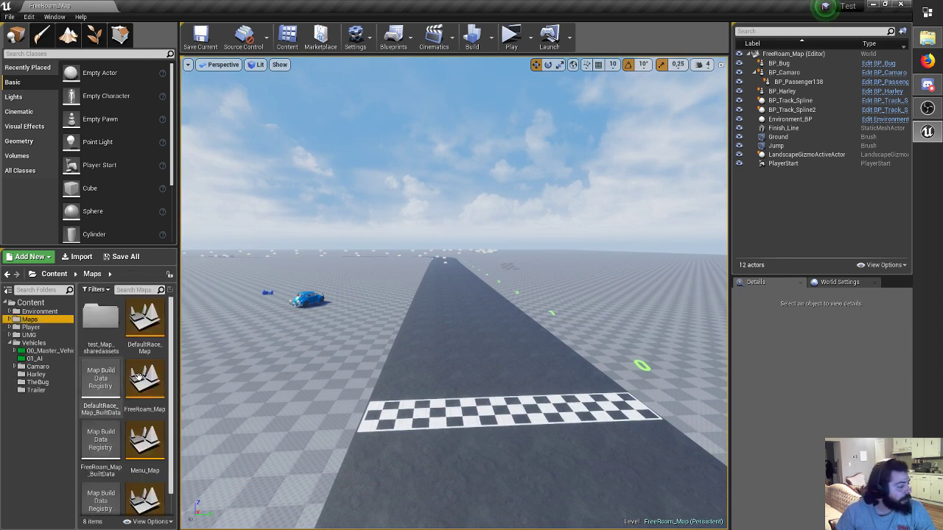
double_click(149, 324)
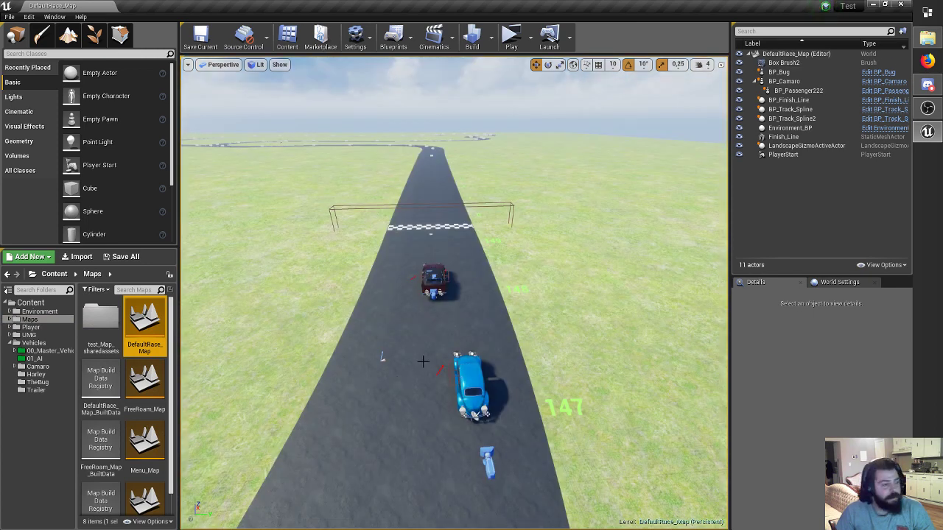
Open the BP_Master_Vehicle blueprint from Vehicles/00_Master_Vehicle.
right_drag(423, 361, 95, 412)
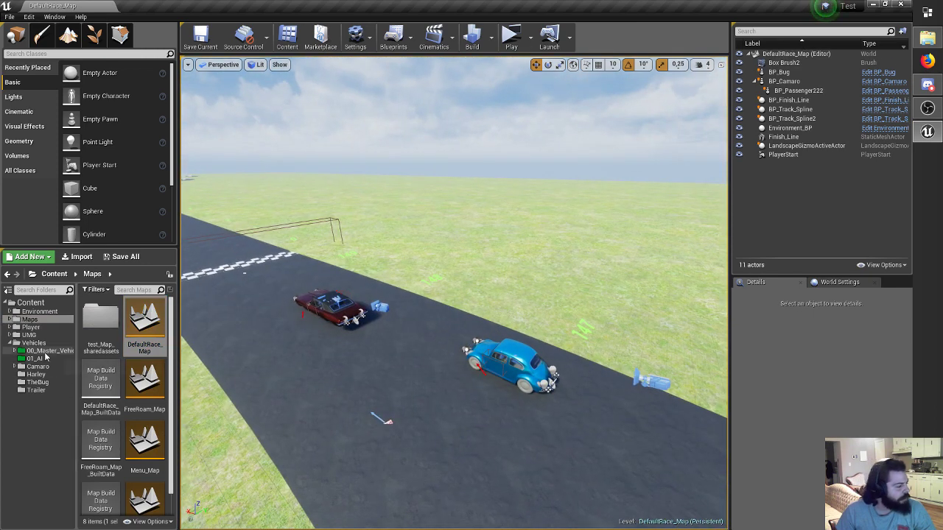
click(46, 350)
scroll(125, 412, down, 3)
double_click(101, 479)
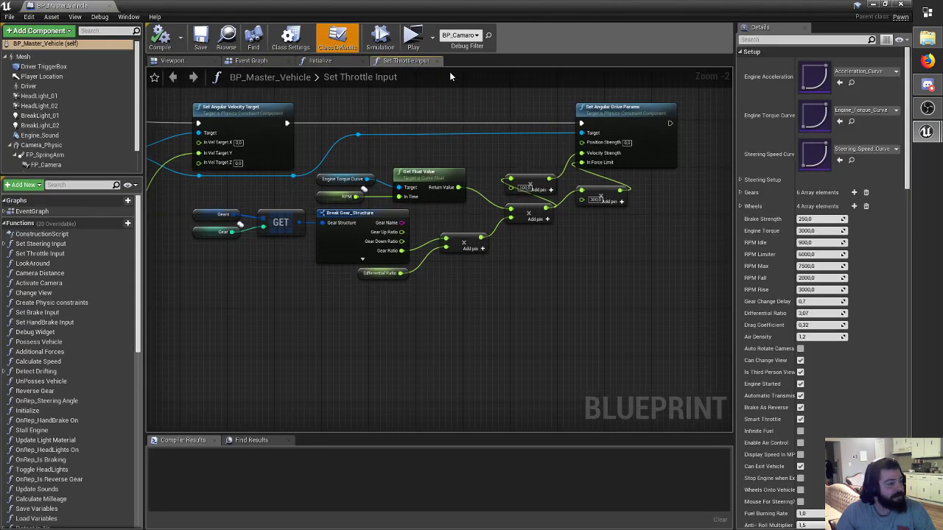
Go through the Event Graph into the Set Throttle Input function graph.
click(436, 62)
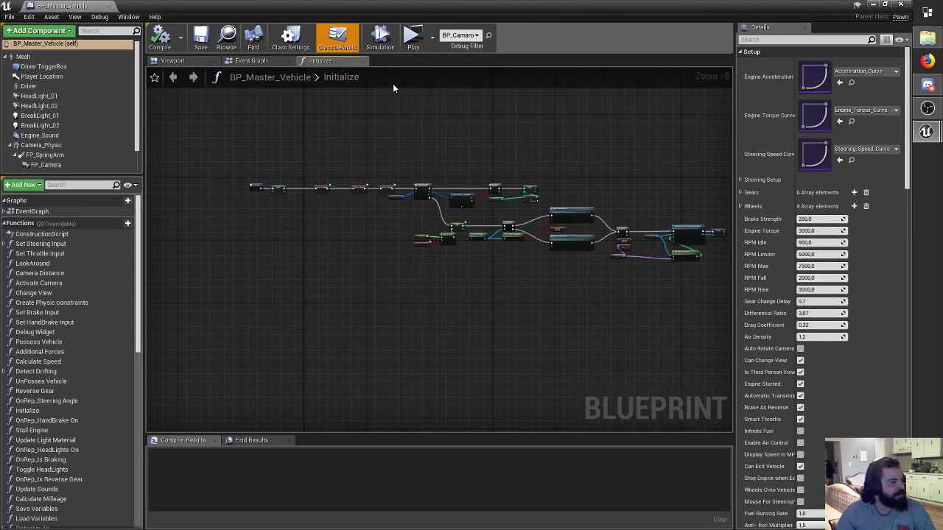
click(264, 61)
scroll(293, 232, up, 2)
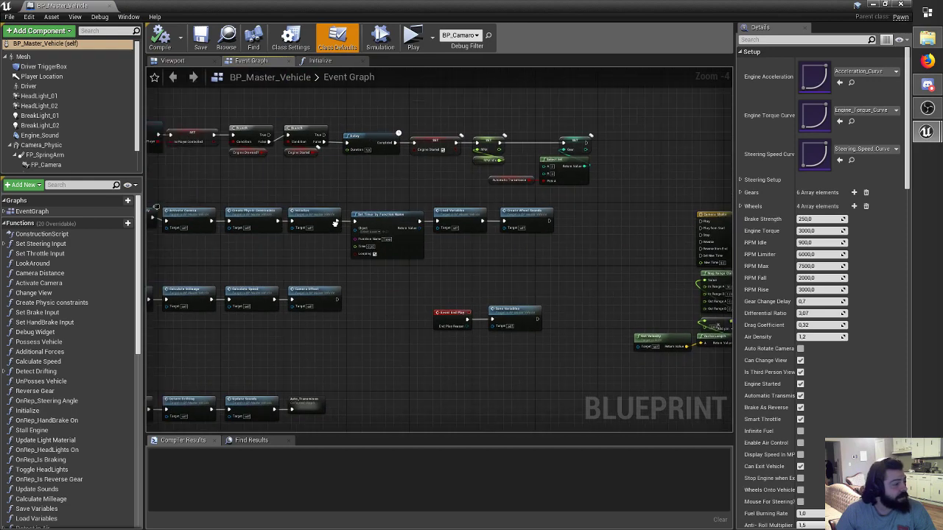
scroll(335, 222, down, 3)
mouse_move(335, 223)
right_down()
mouse_move(465, 204)
mouse_move(502, 229)
right_up()
scroll(471, 184, up, 4)
scroll(507, 193, up, 2)
right_drag(465, 324, 474, 257)
click(398, 251)
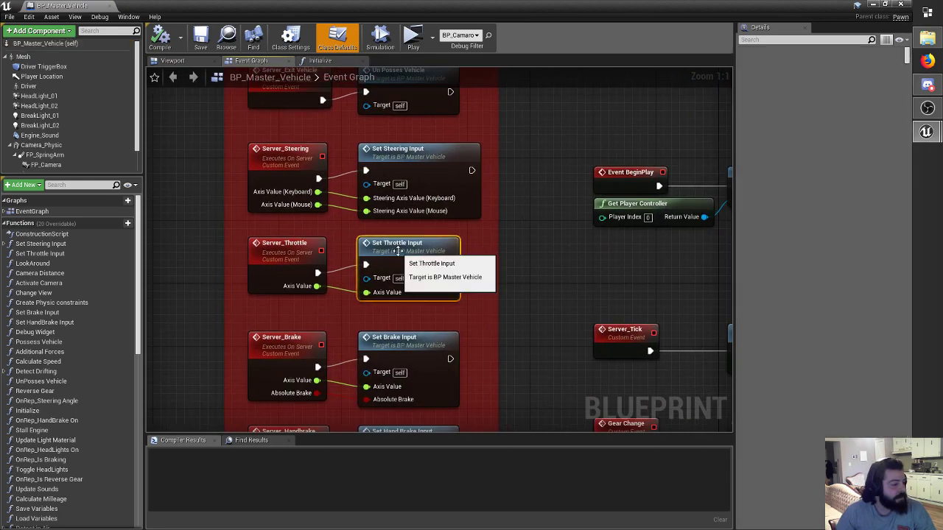
double_click(428, 252)
scroll(441, 272, up, 2)
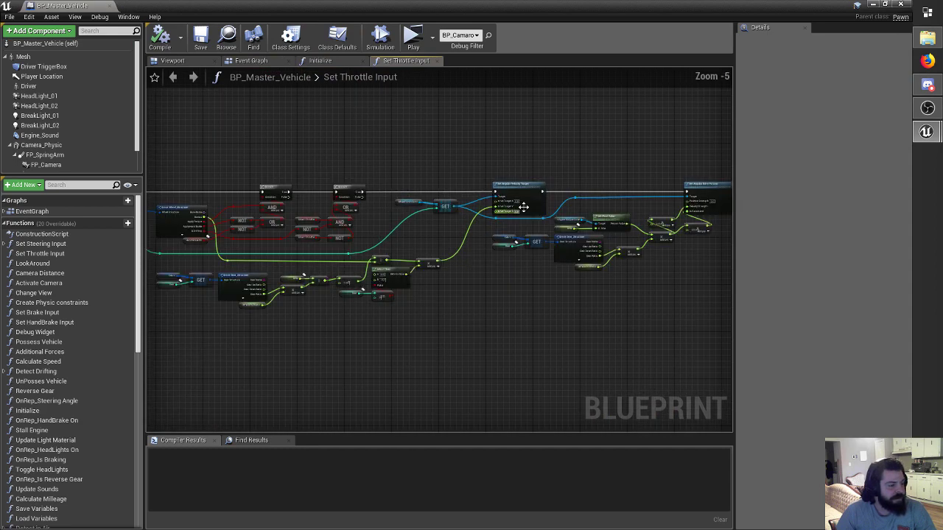
scroll(596, 205, up, 3)
scroll(596, 204, down, 1)
scroll(597, 205, down, 1)
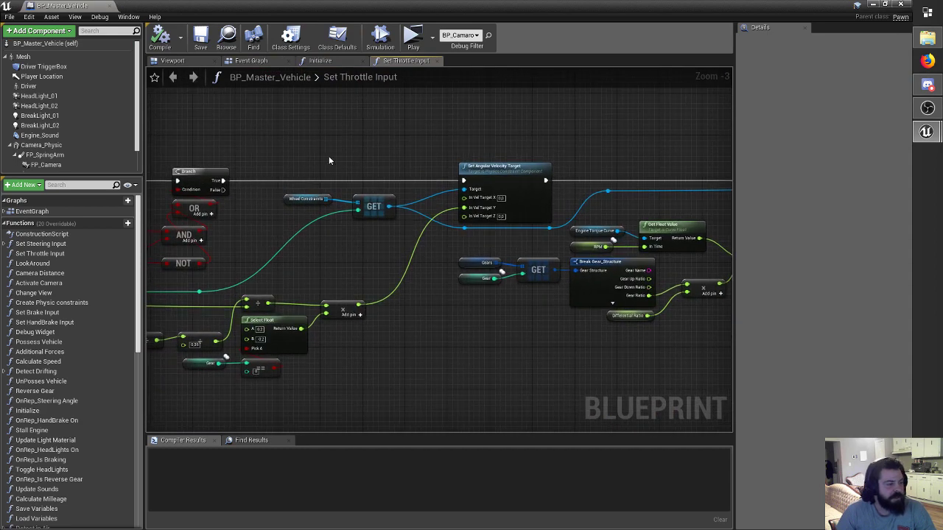
Inspect the throttle function, including the Wheel Constraints, GET and drive parameter nodes.
right_drag(282, 152, 221, 143)
drag(231, 135, 343, 223)
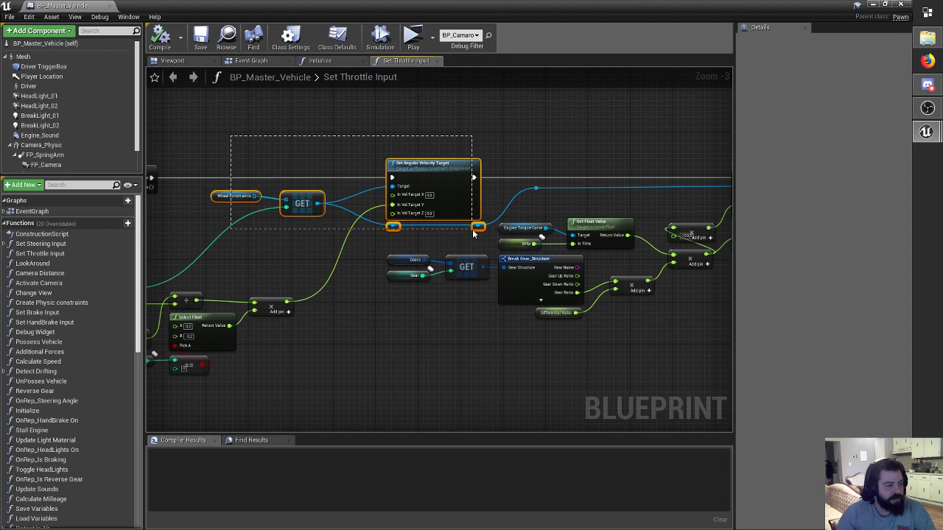
scroll(581, 157, down, 1)
right_drag(581, 157, 447, 151)
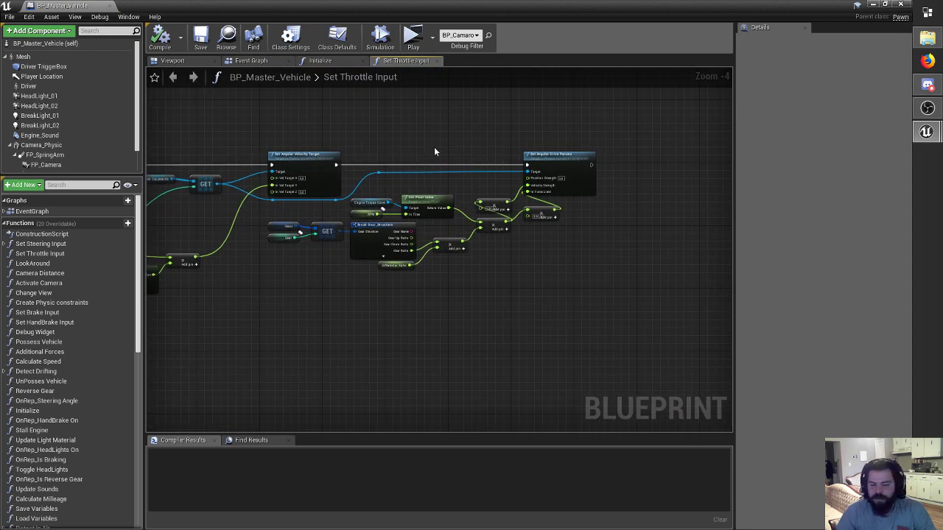
scroll(374, 313, down, 1)
right_drag(374, 313, 497, 294)
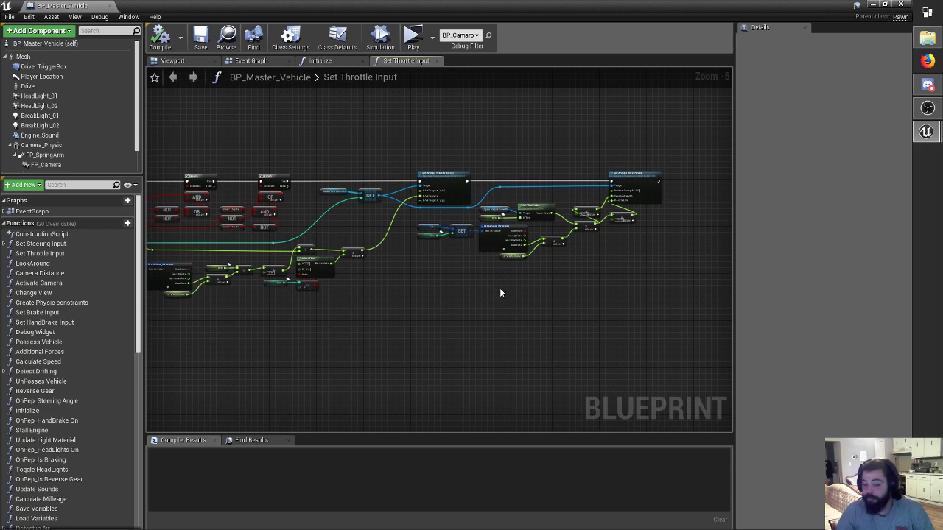
mouse_move(500, 293)
right_down()
mouse_move(539, 294)
mouse_move(586, 274)
right_up()
scroll(564, 280, down, 1)
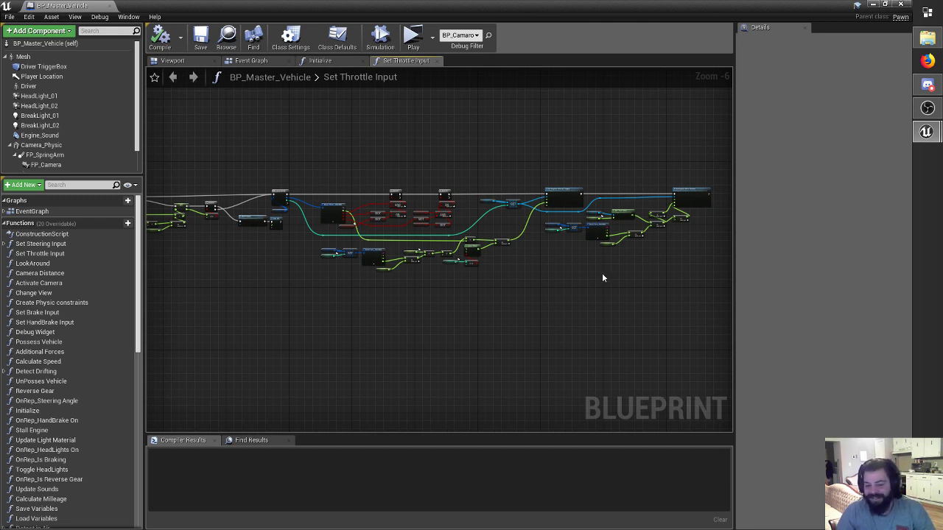
right_drag(595, 274, 407, 205)
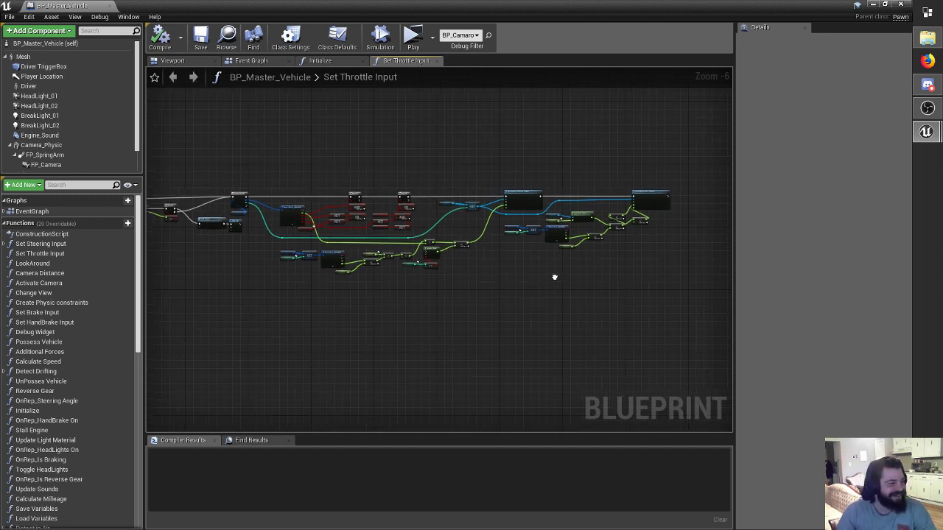
Save BP_Master_Vehicle and close its Blueprint editor.
click(198, 45)
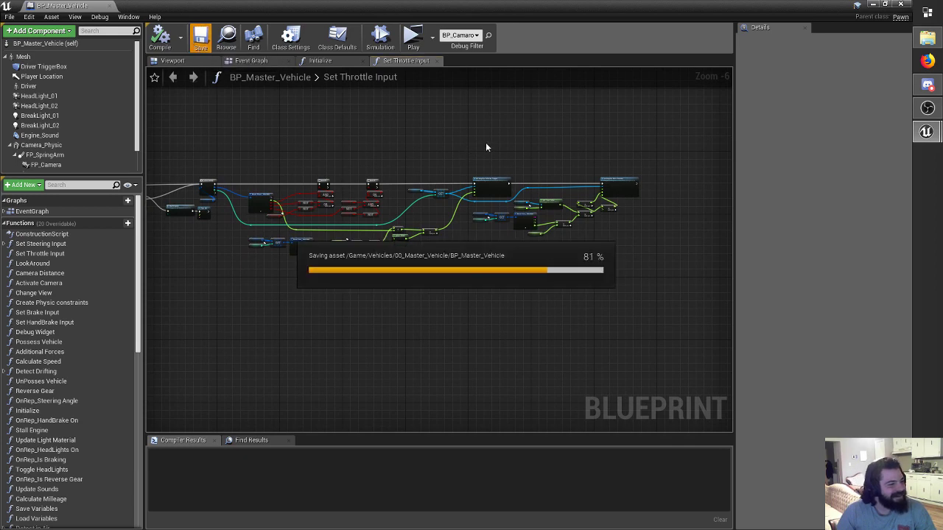
mouse_move(558, 147)
right_down()
mouse_move(547, 158)
mouse_move(532, 151)
right_up()
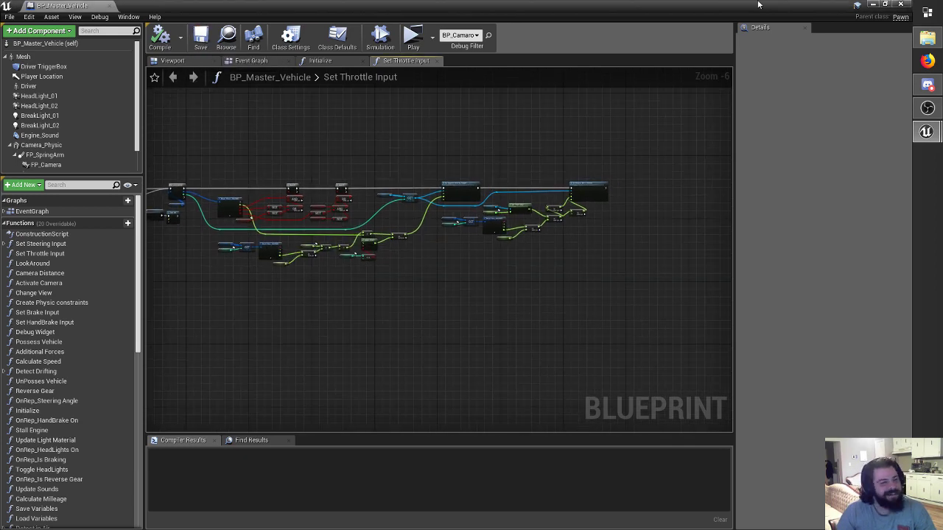
click(898, 5)
right_drag(565, 196, 564, 195)
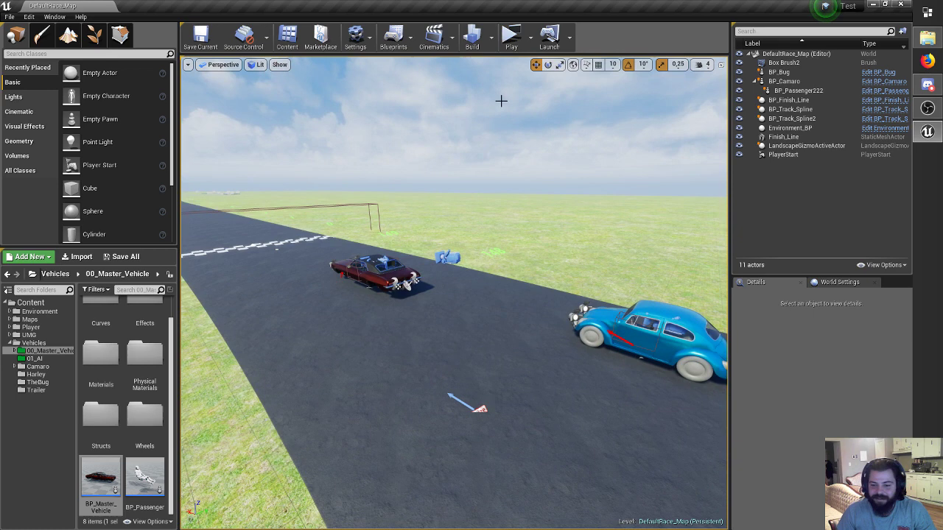
Slide the level view left along the race track.
right_drag(564, 196, 565, 196)
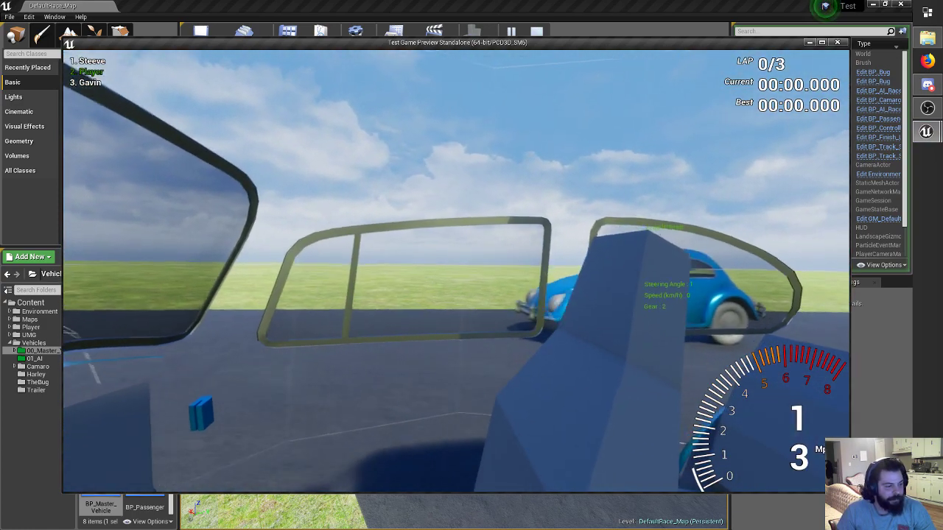
Drive the Beetle through the first curves in chase-camera view, then quit with Esc.
key(Tab)
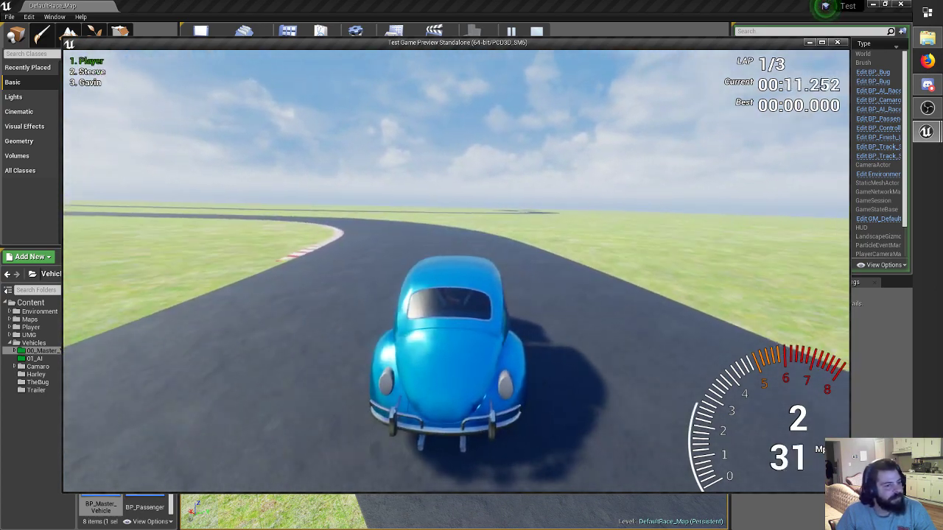
key(a)
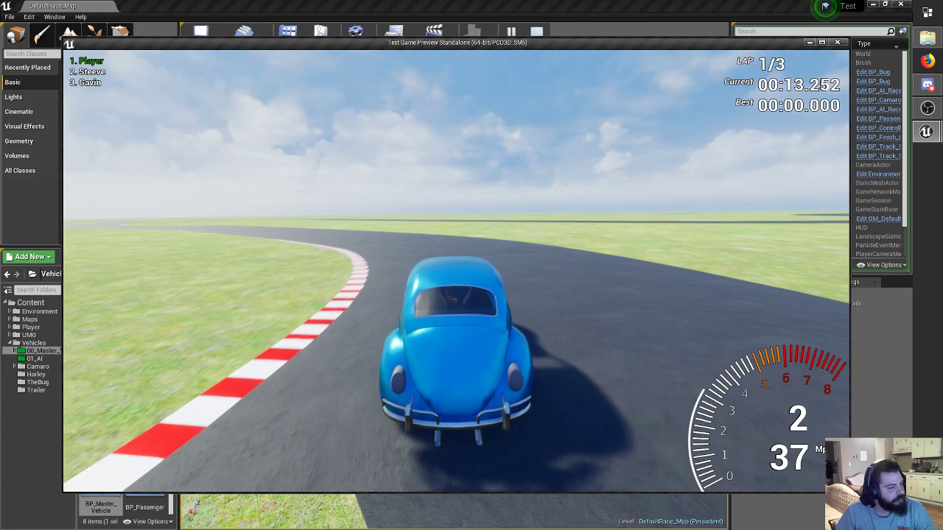
key(d)
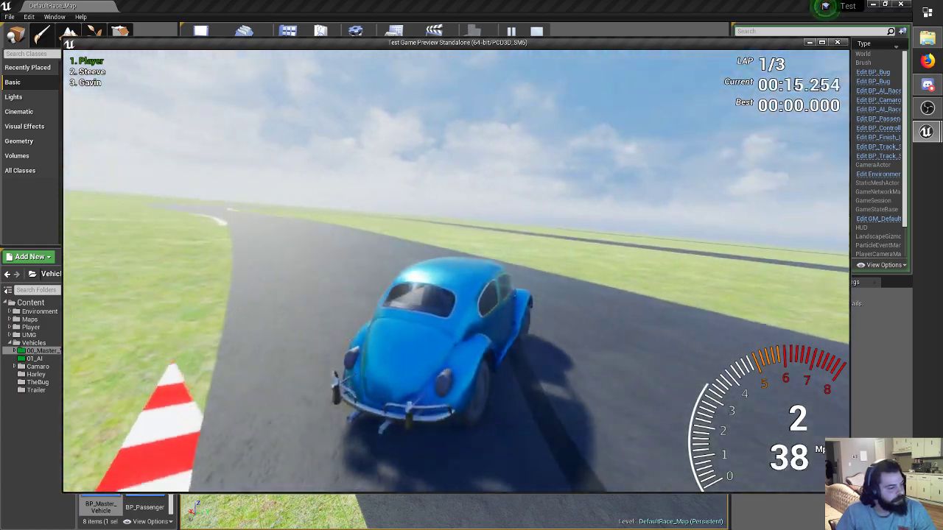
key(d)
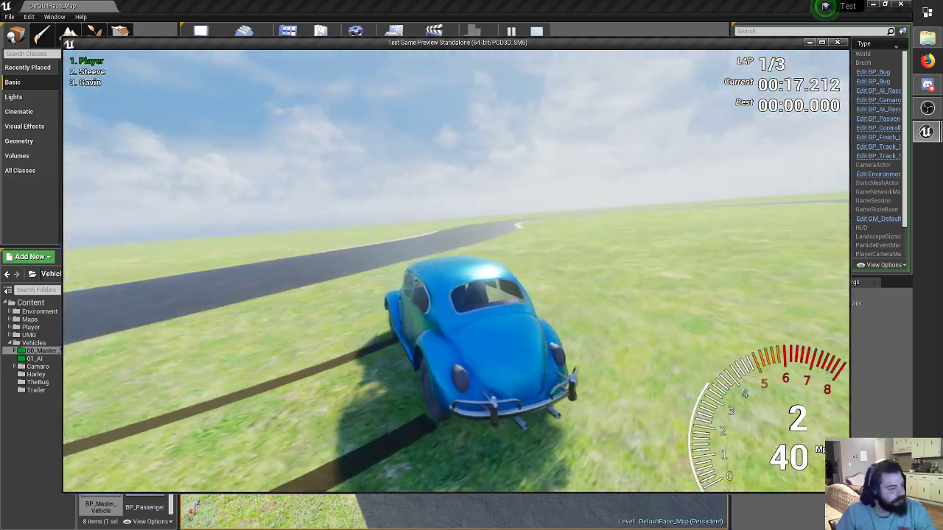
key(a)
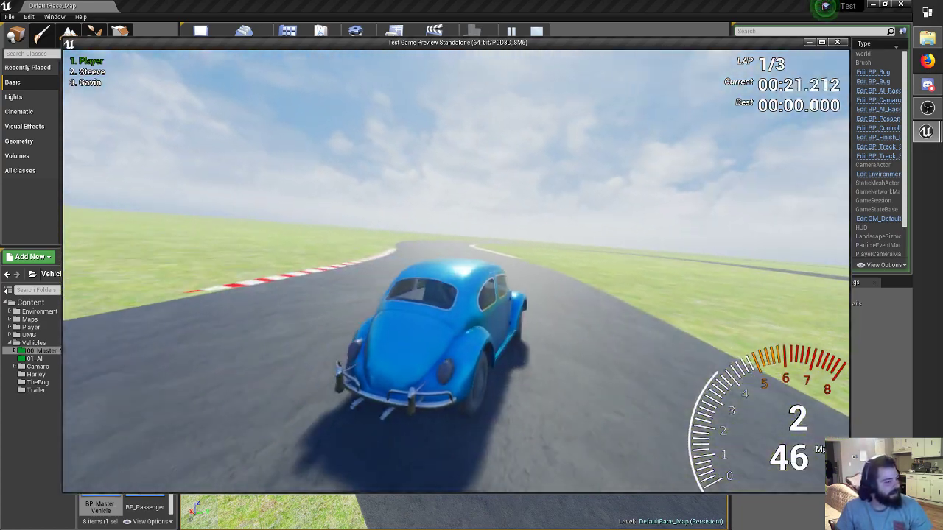
key(a)
key(a)
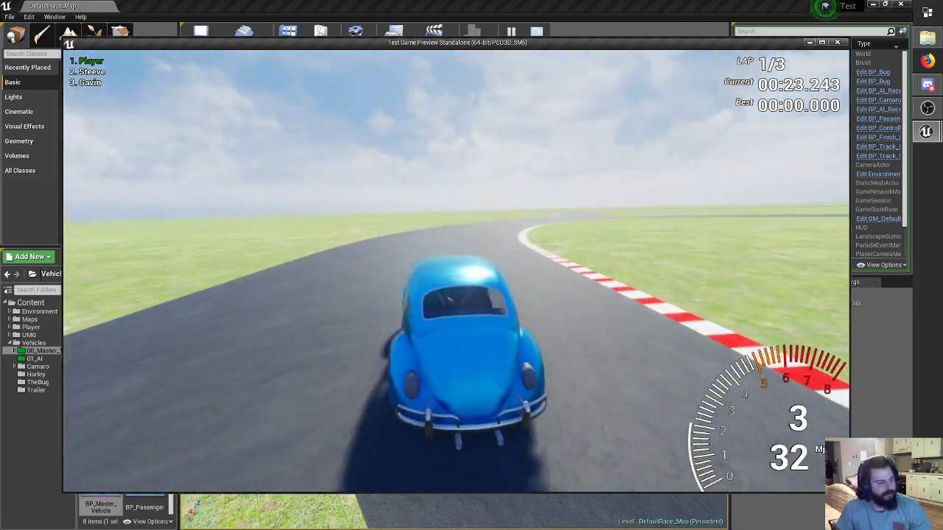
key(Escape)
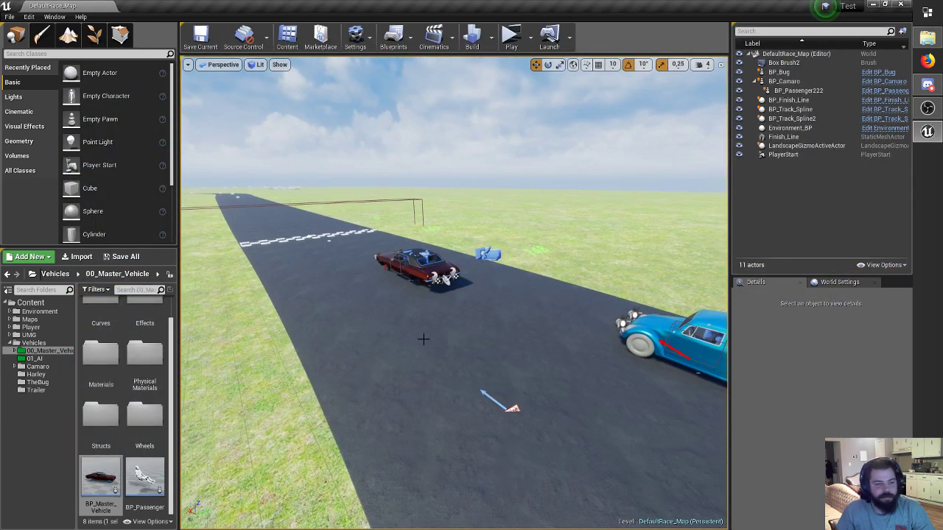
Turn the view toward the Beetle and show the Maps folder holding FreeRoam_Map.
right_drag(423, 339, 302, 345)
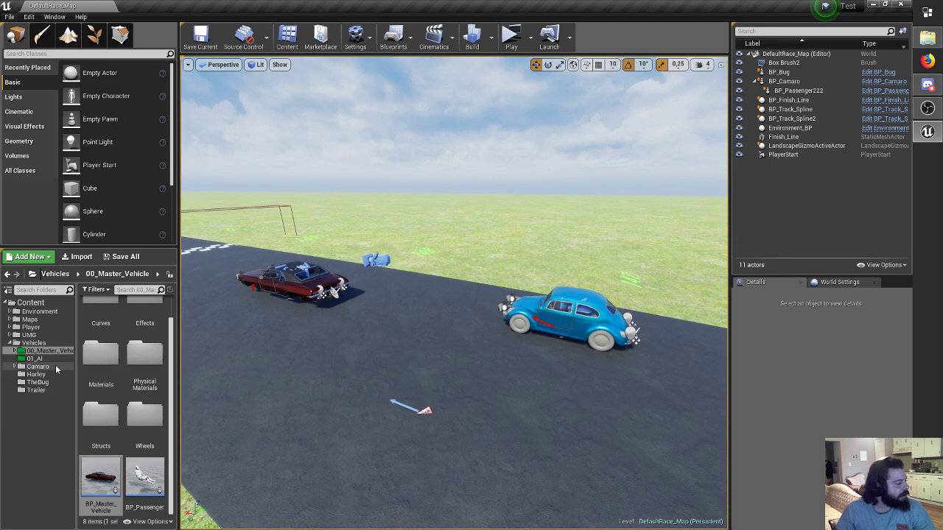
click(30, 319)
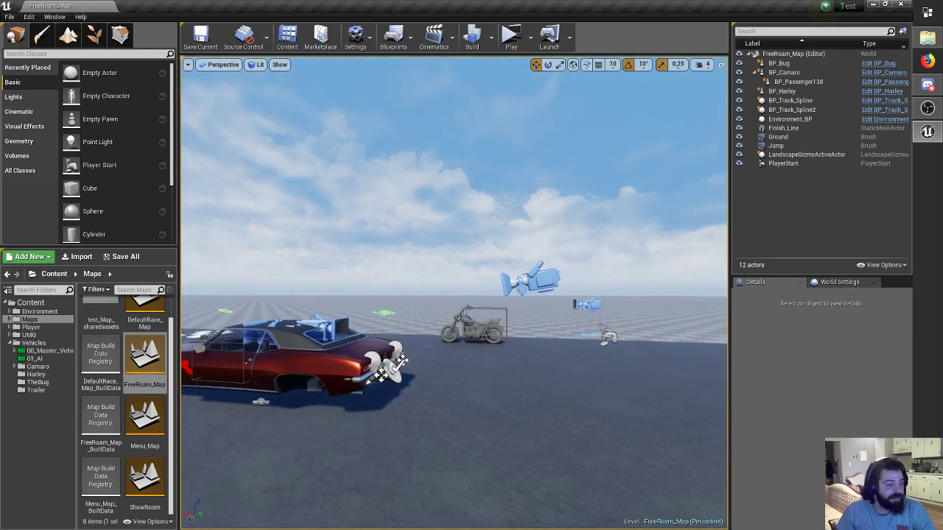
right_drag(525, 240, 525, 250)
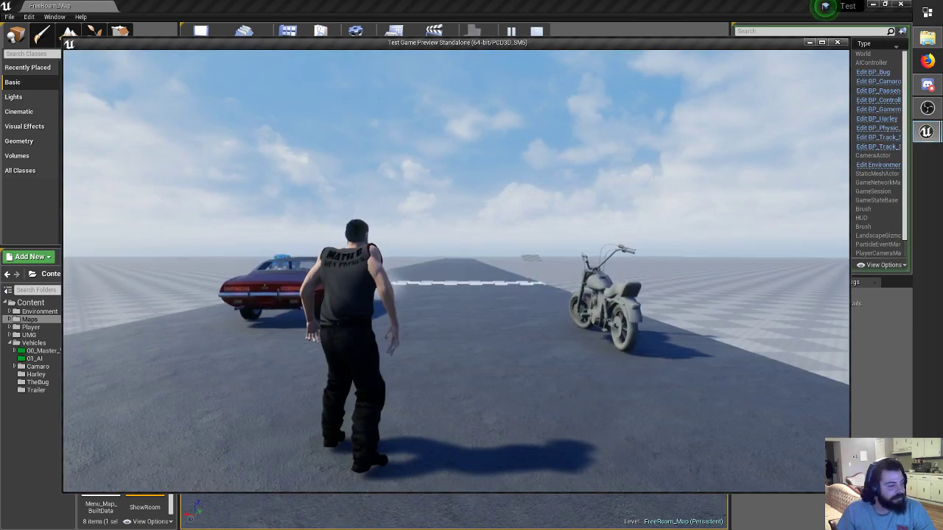
Walk to the Harley, mount it with E, ride and steer it around, then quit.
key(w)
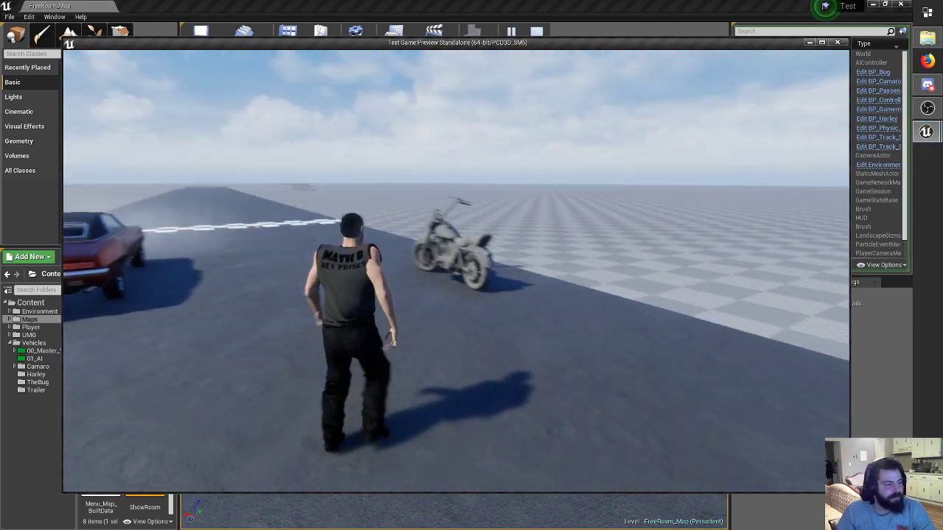
key(e)
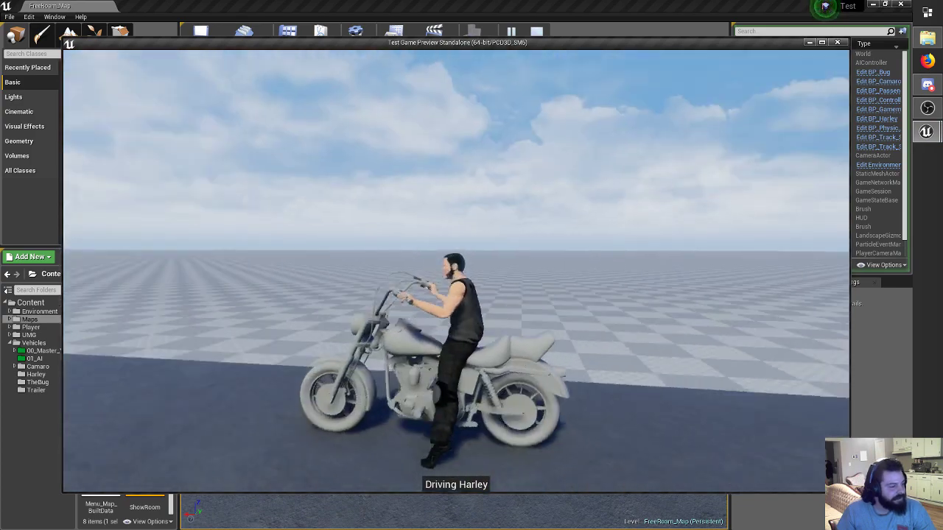
key(w)
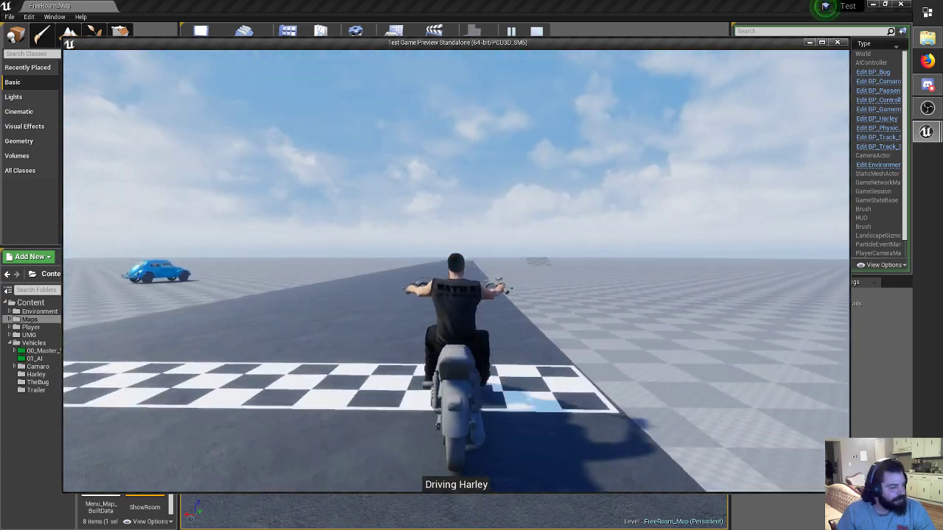
key(d)
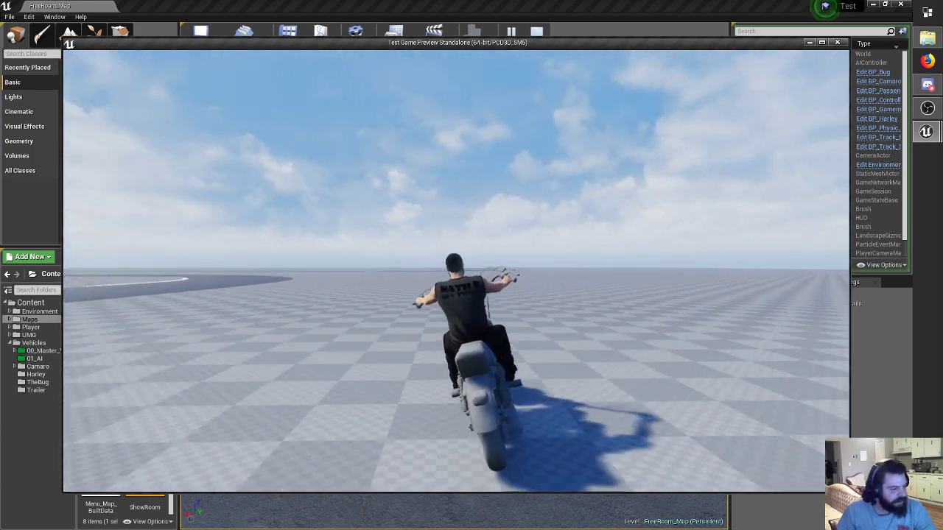
key(d)
key(a)
key(a)
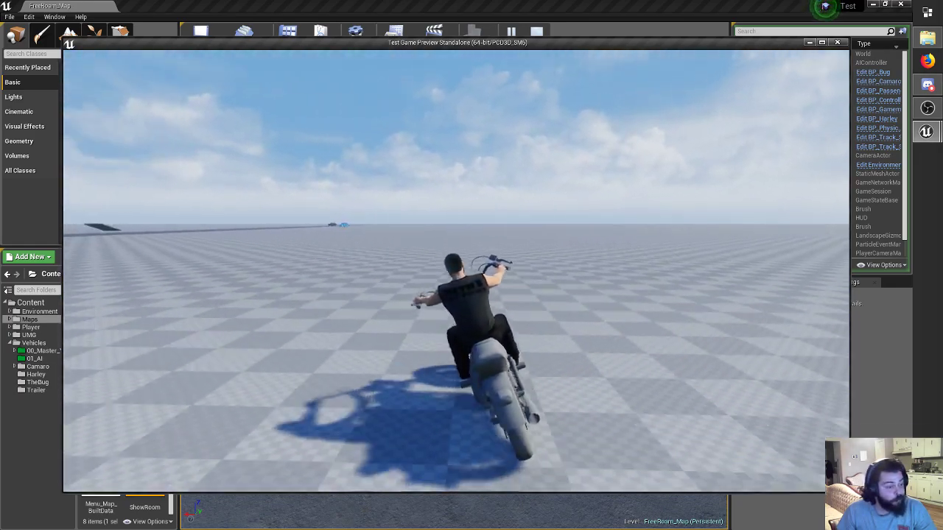
key(Escape)
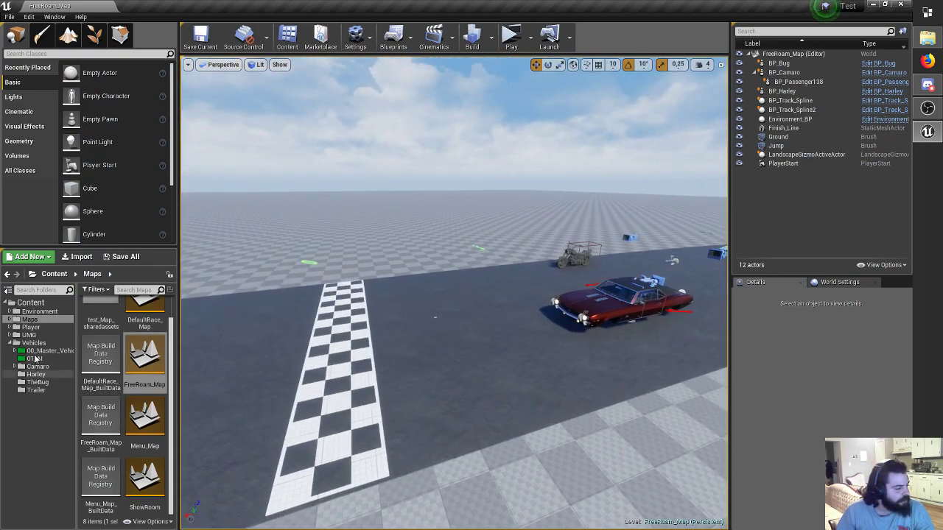
right_drag(553, 326, 553, 326)
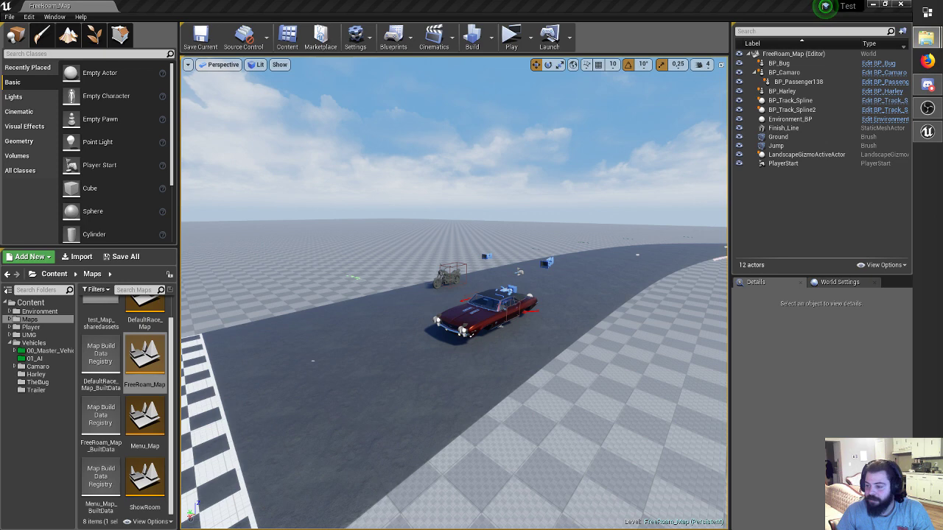
drag(807, 203, 691, 205)
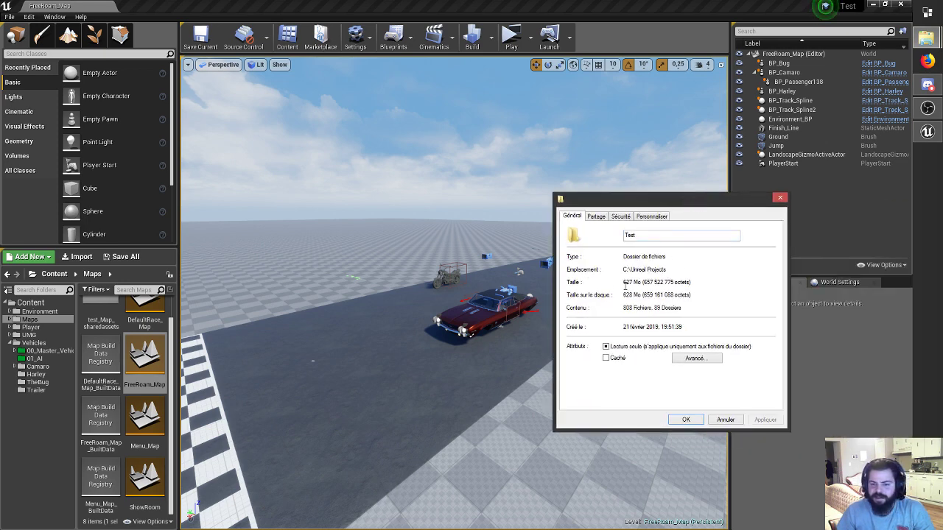
click(780, 201)
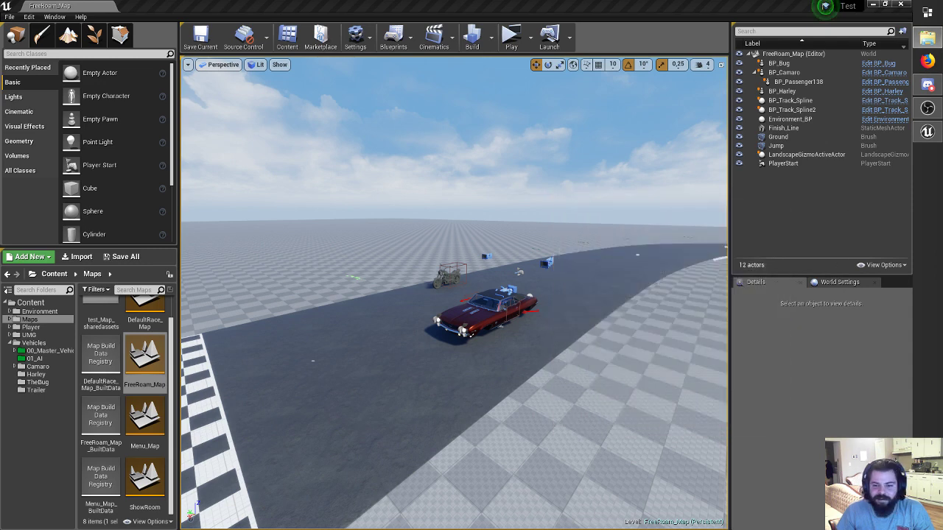
Look around the car, then select BP_Harley and Environment_BP to view their Details.
right_drag(453, 295, 454, 280)
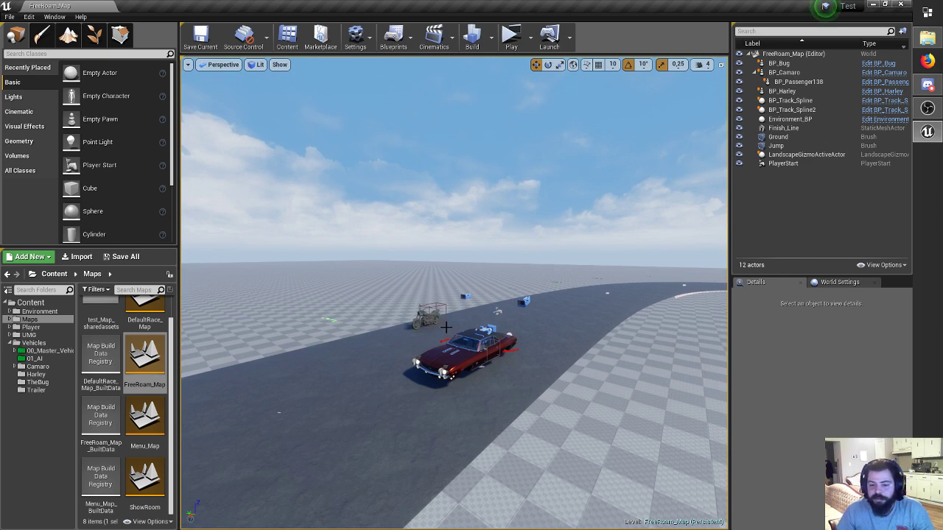
right_drag(578, 249, 578, 249)
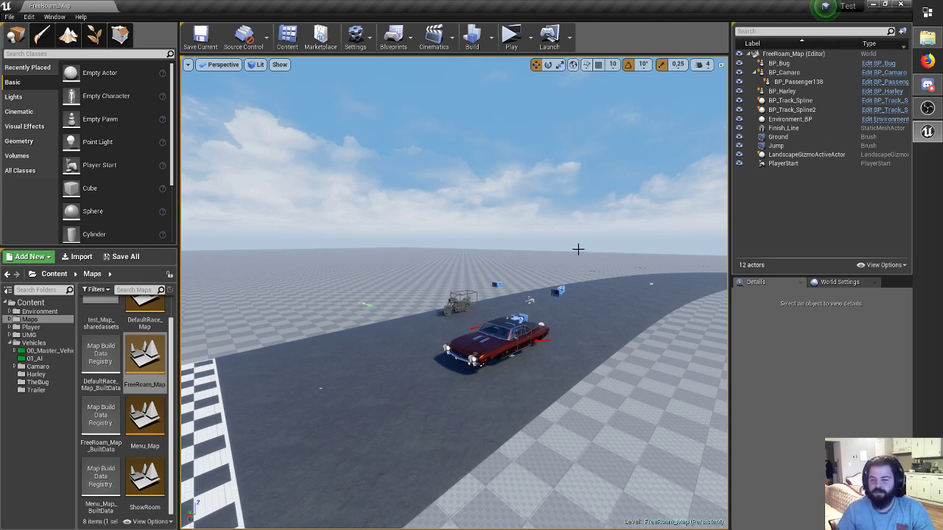
mouse_move(578, 249)
right_down()
mouse_move(591, 248)
mouse_move(592, 256)
right_up()
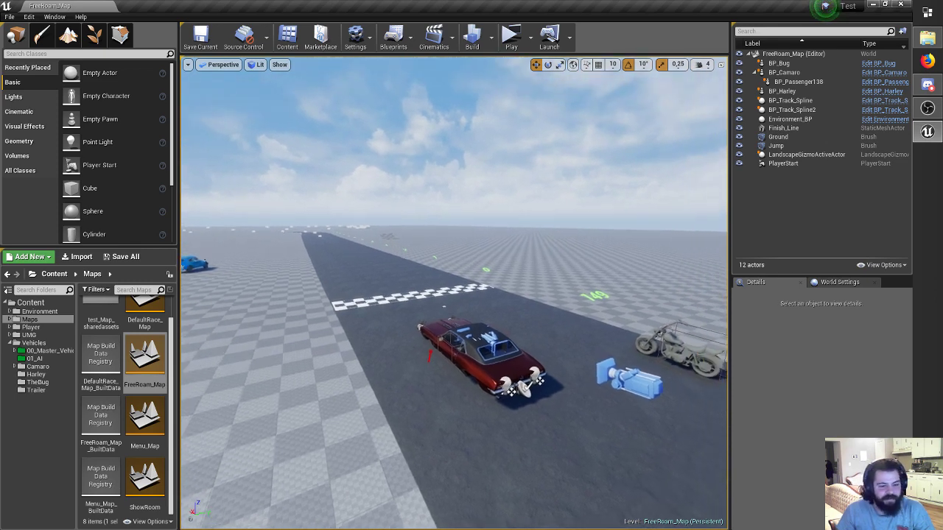
click(634, 331)
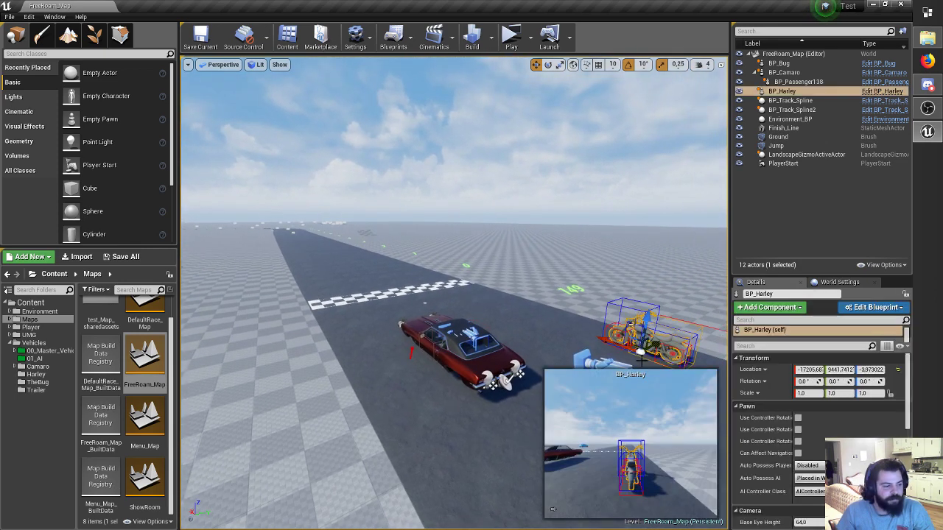
click(559, 248)
right_drag(560, 247, 559, 247)
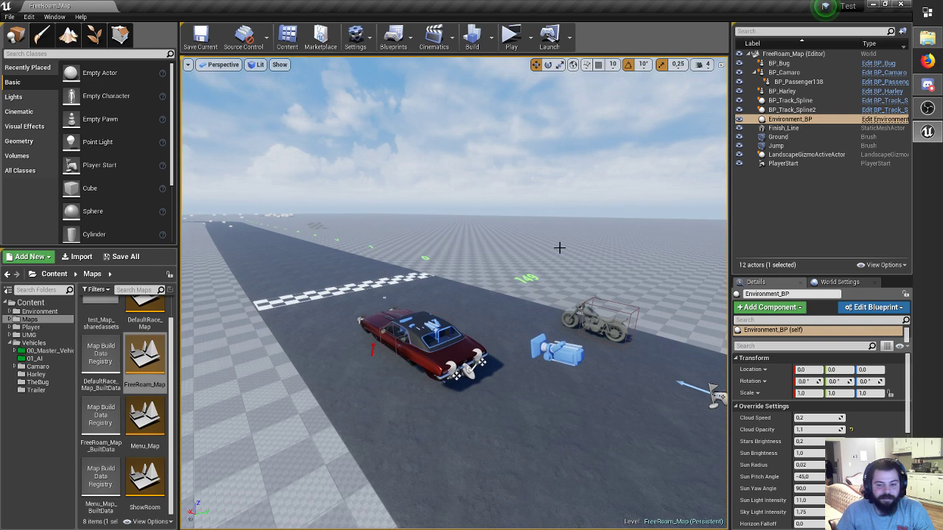